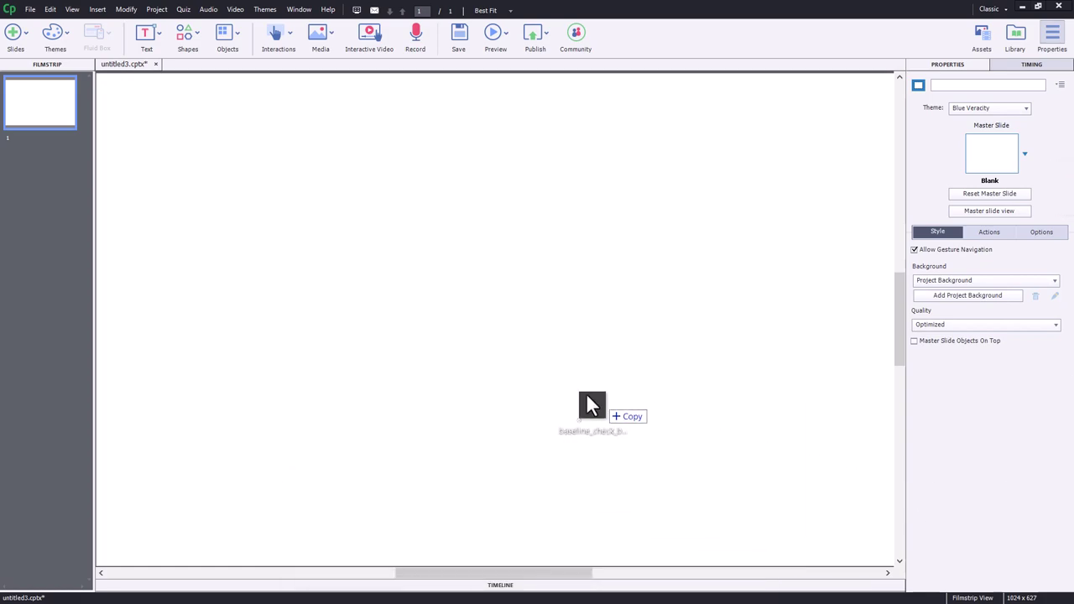
Drop the empty checkbox image onto the slide and rename it selectbox01
left_click_drag(597, 401, 470, 249)
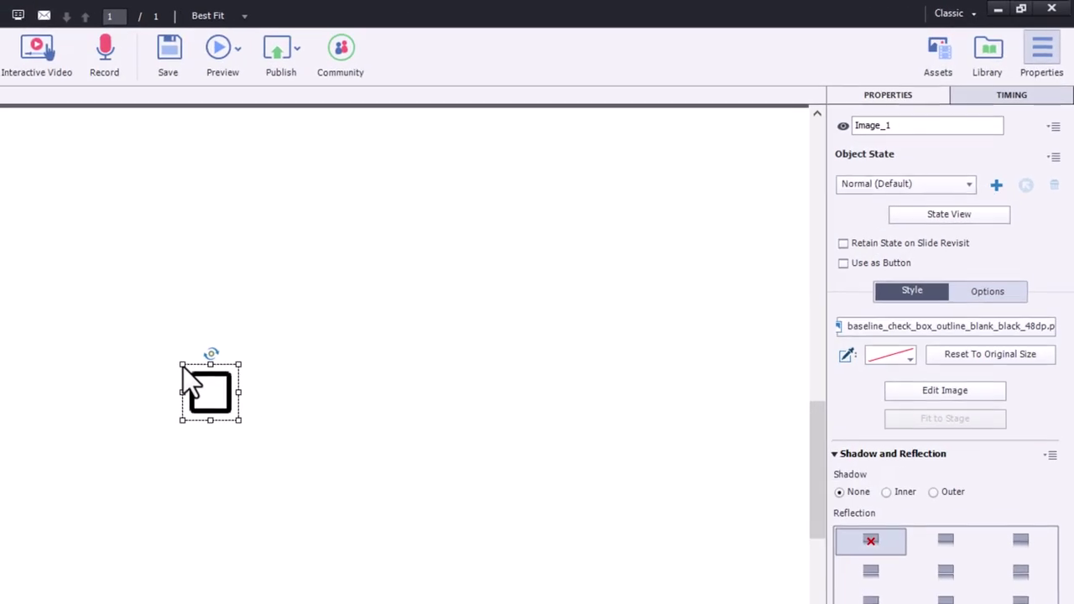
double_click(905, 129)
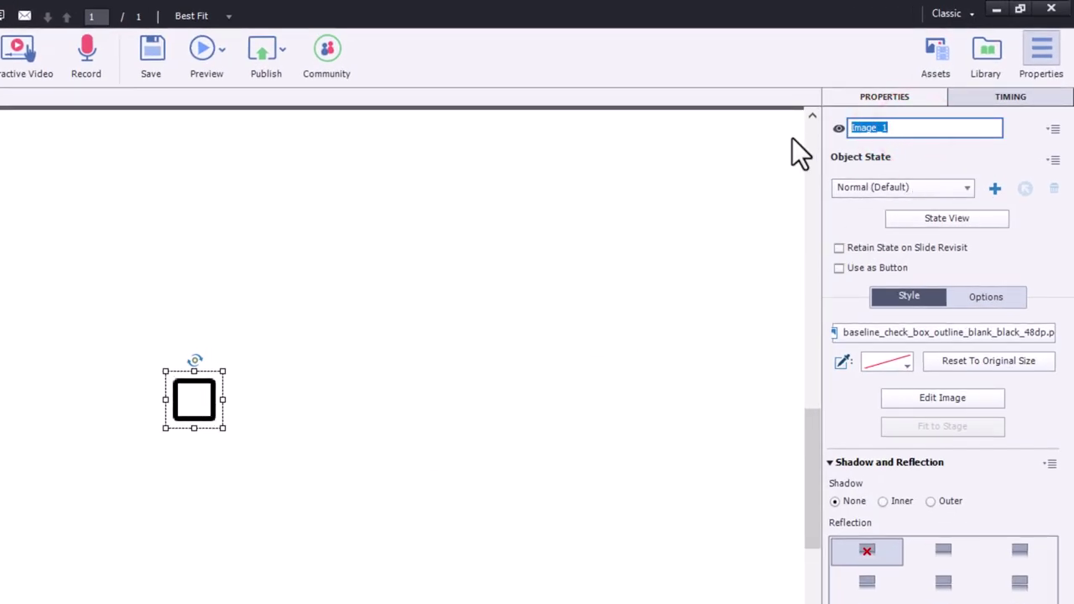
type("selectbox01")
key("Return")
In State View, add a new state for the image named checked
left_click(933, 218)
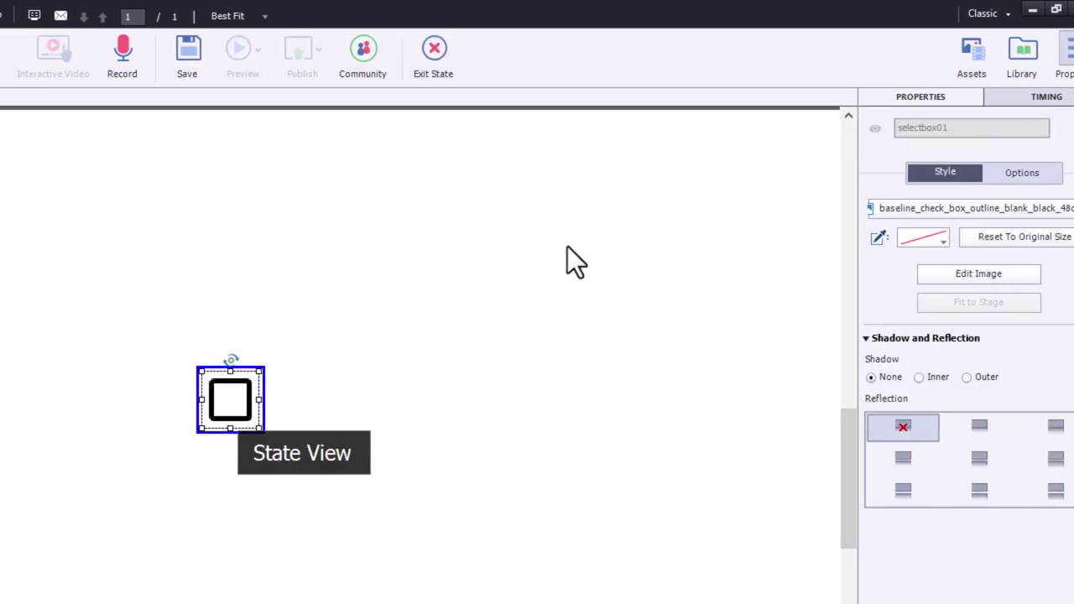
left_click(63, 168)
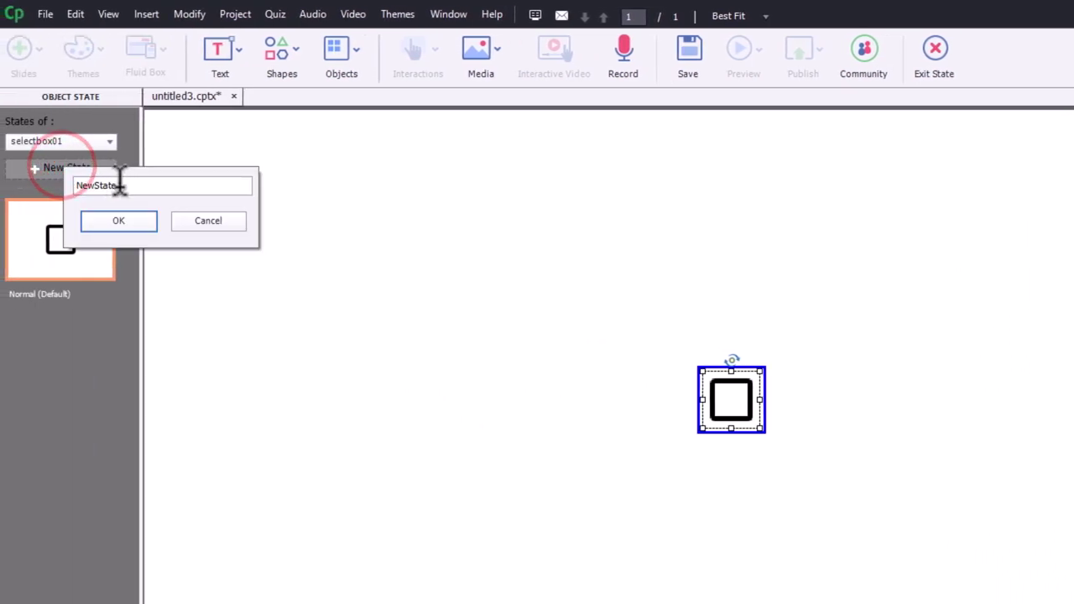
left_click(149, 185)
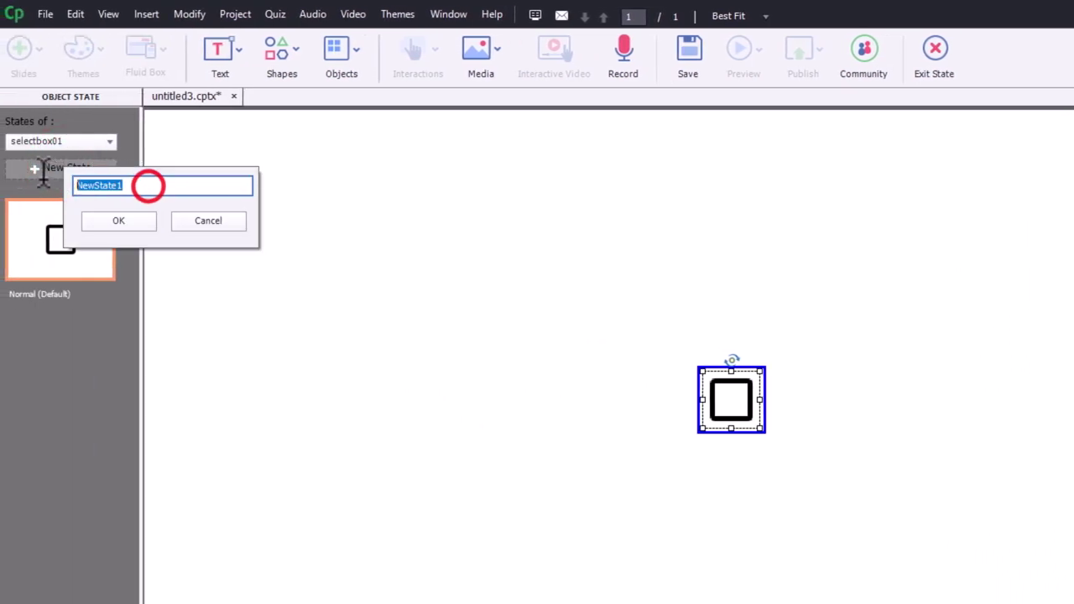
type("checked")
left_click(132, 217)
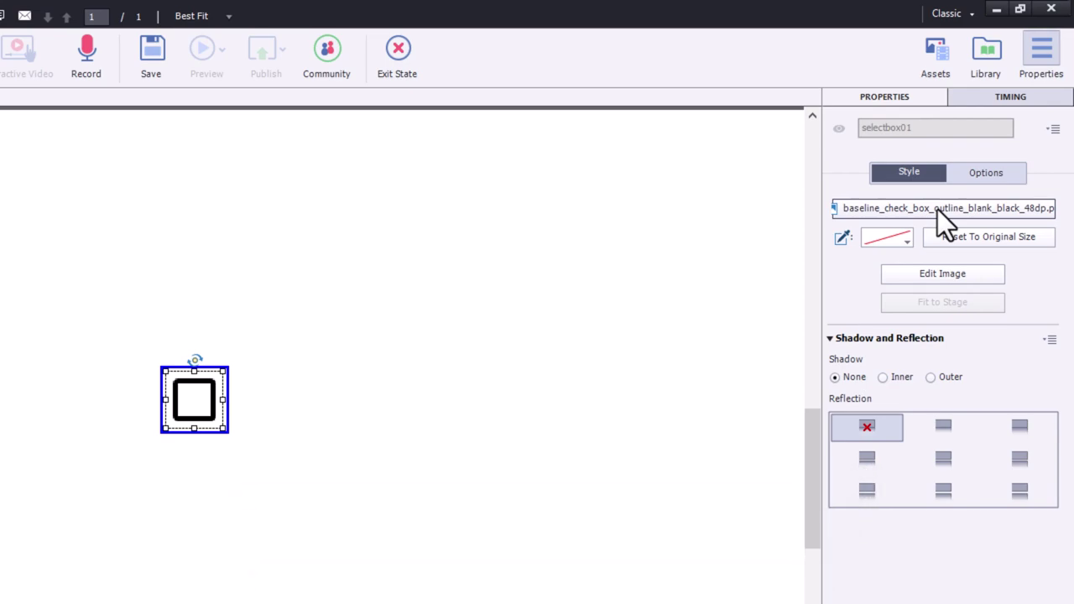
Import baseline_check_box_black_48dp.png from the Desktop as the checked state's image
left_click(937, 209)
left_click(180, 494)
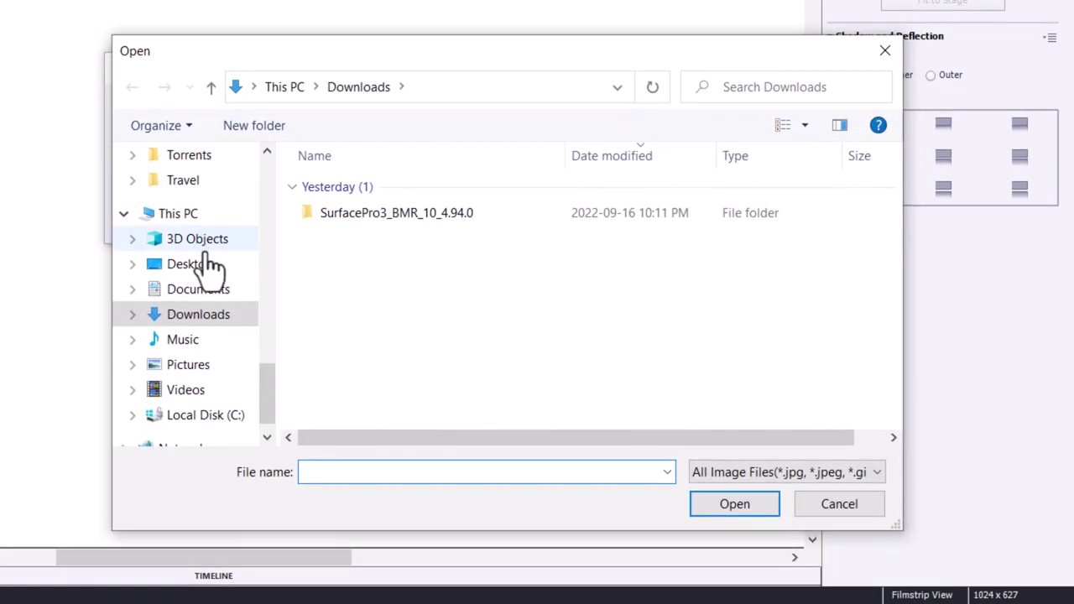
left_click(195, 265)
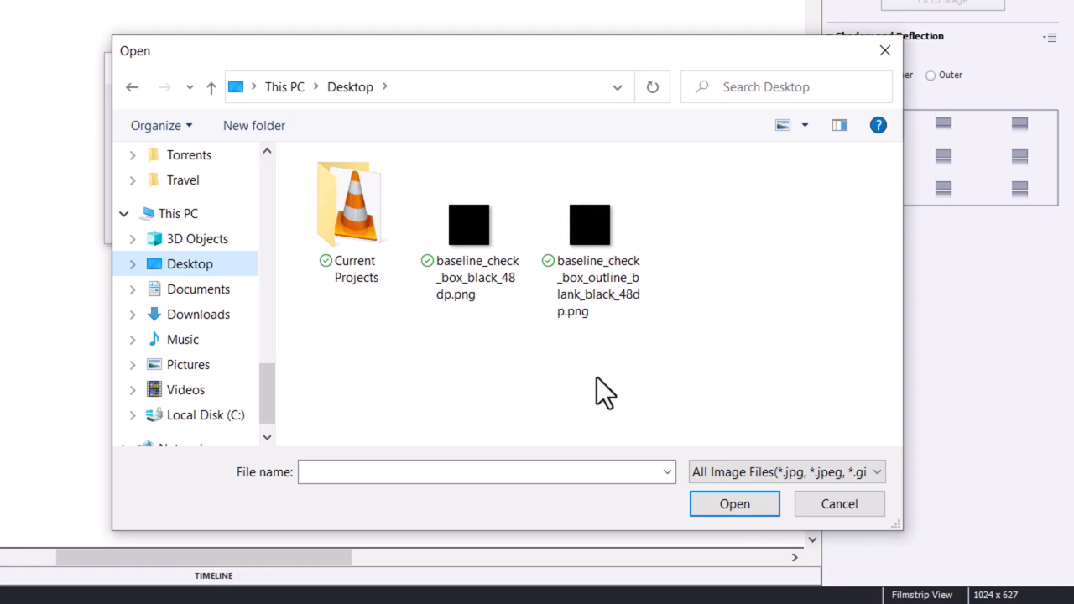
left_click(468, 239)
left_click(737, 504)
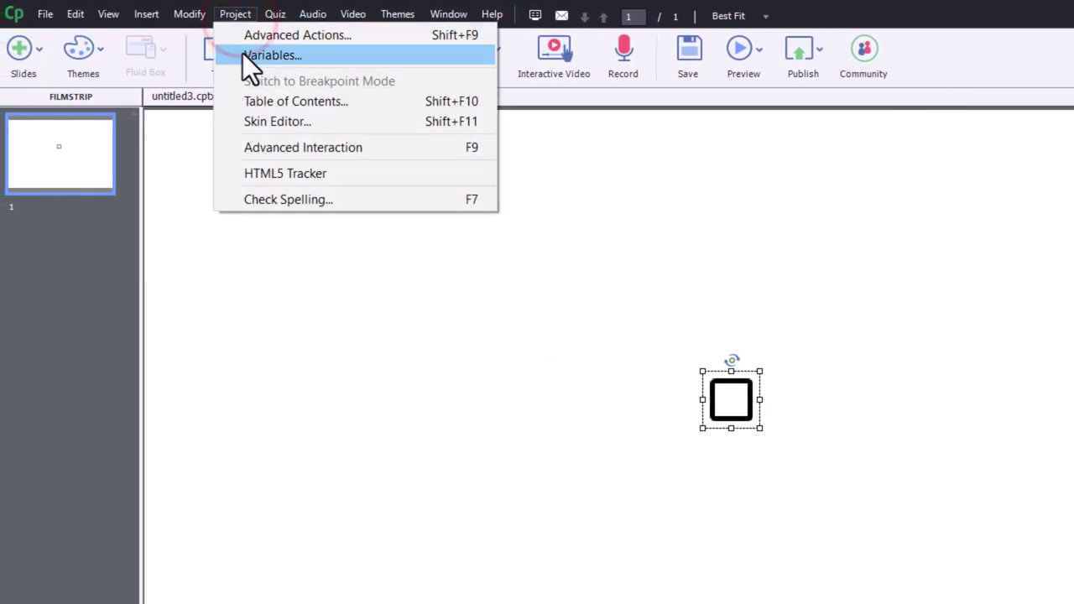
In Project Variables, add and save the user variable _selectbox01 with value 0
left_click(243, 53)
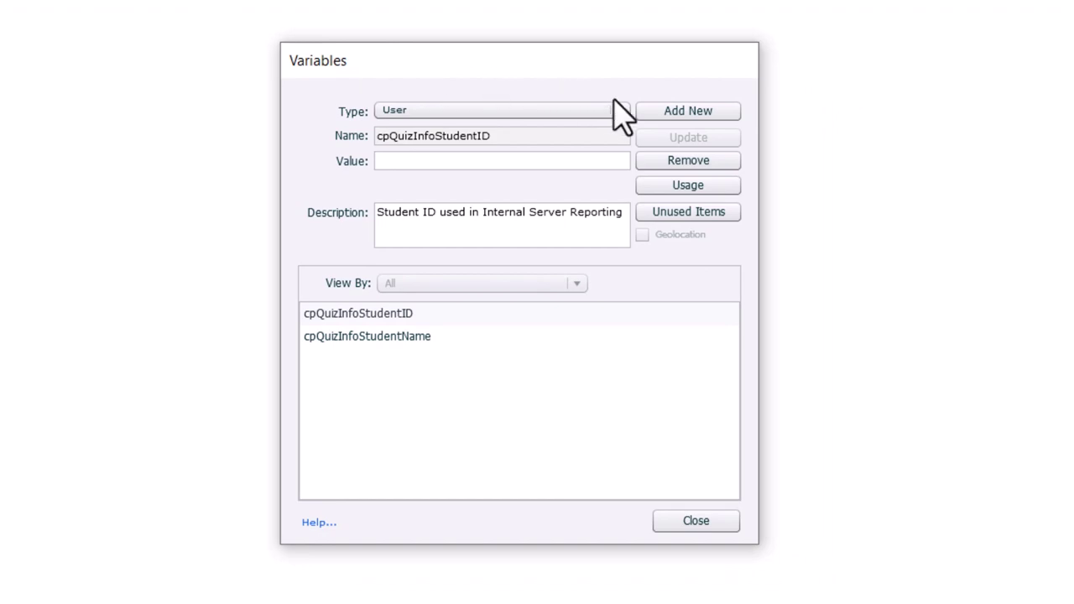
left_click(696, 113)
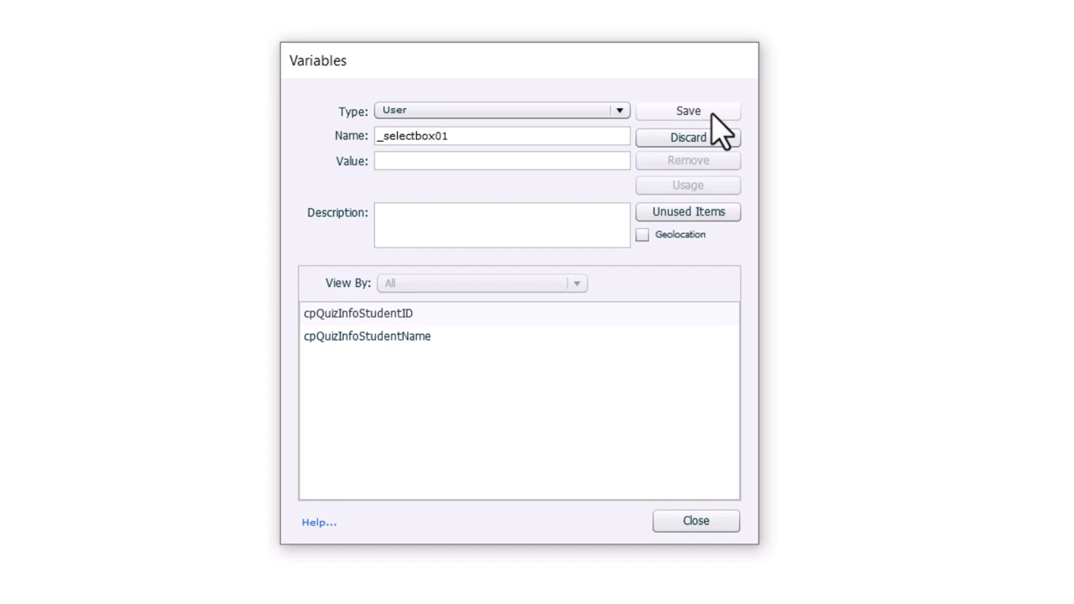
left_click(478, 162)
type("0")
left_click(680, 110)
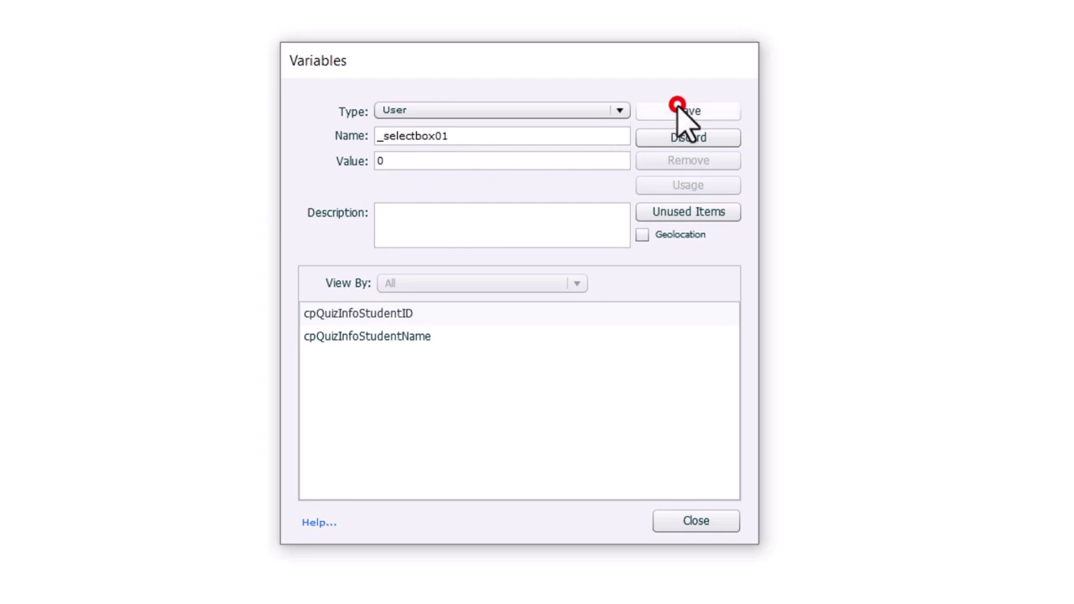
Close Variables and start a new advanced action named selectbox01
left_click(695, 521)
left_click(234, 14)
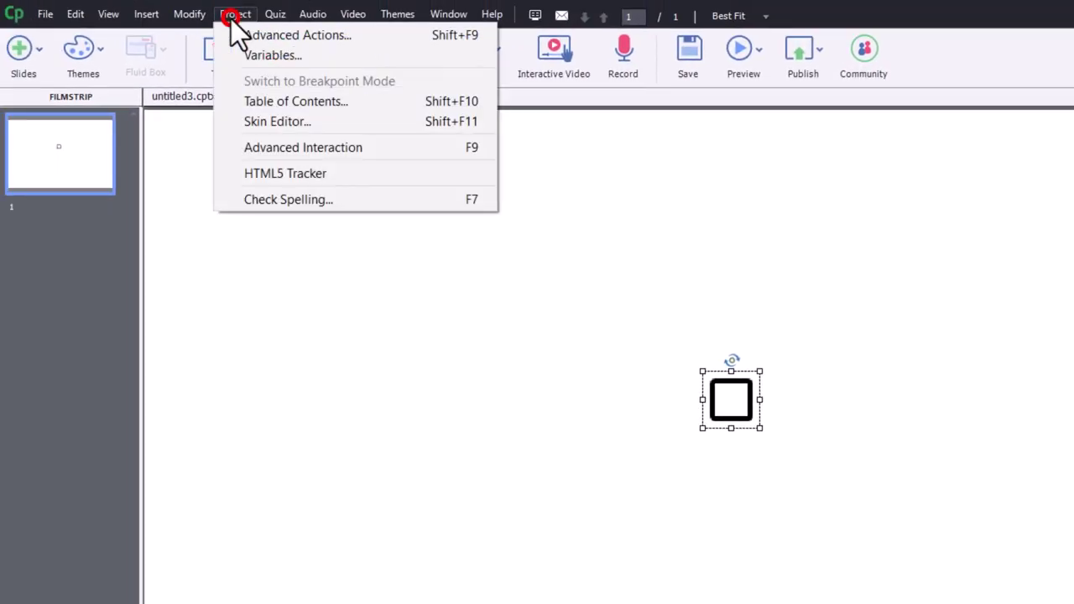
left_click(233, 33)
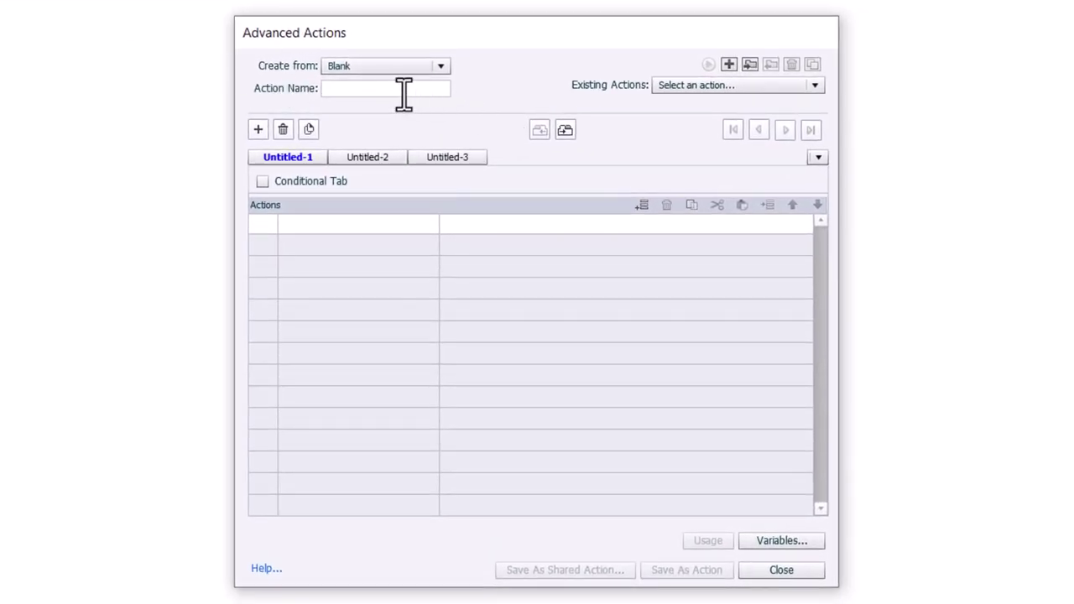
left_click(384, 91)
type("selectbox01")
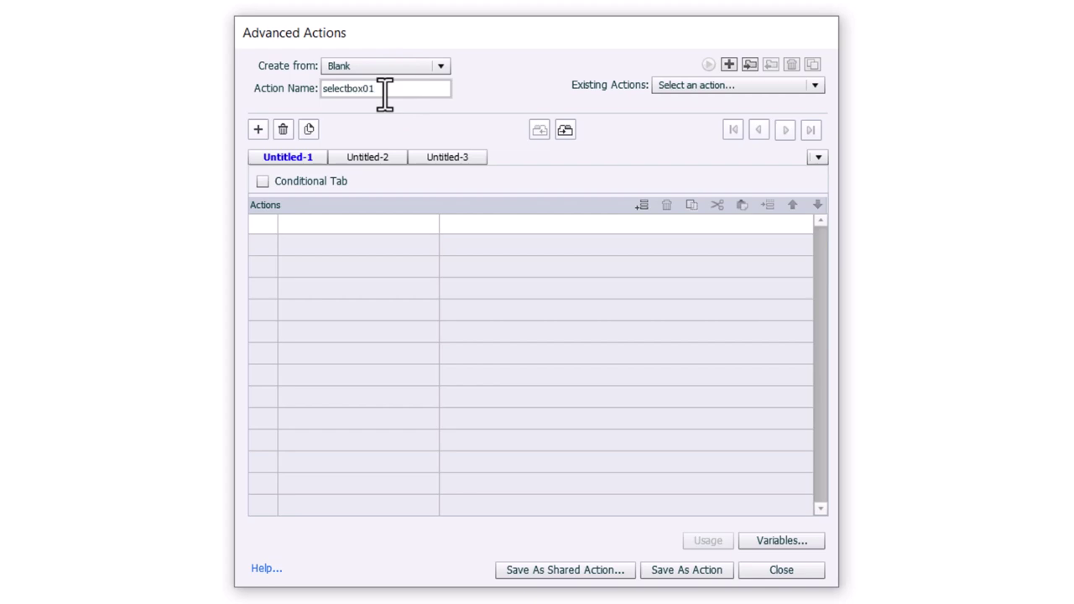
Make it a conditional action with the condition _selectbox01 is equal to literal 0
left_click(262, 181)
left_click(300, 237)
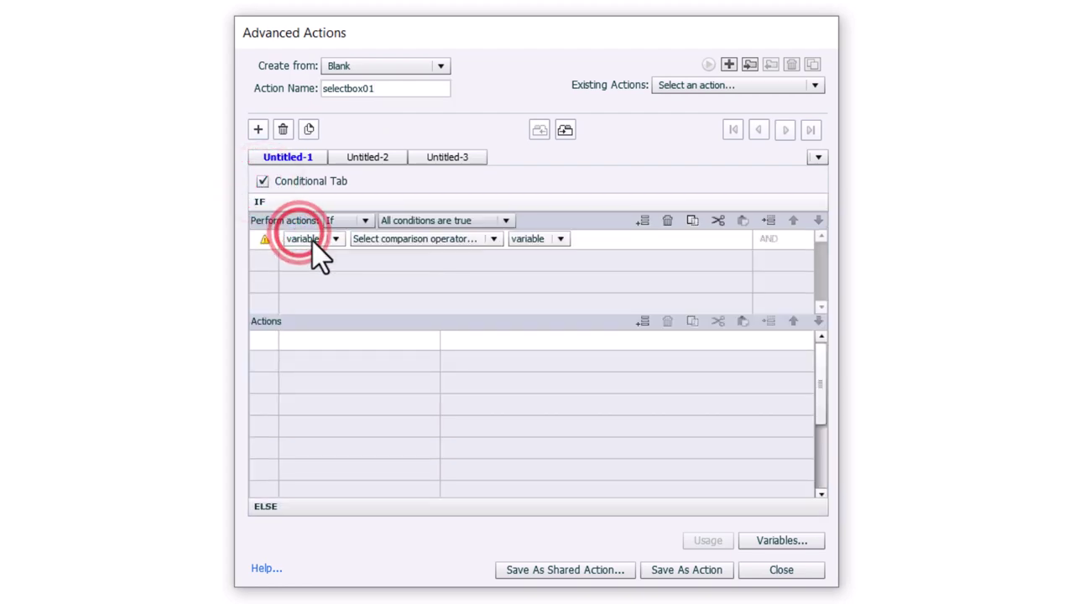
left_click(312, 238)
left_click(320, 257)
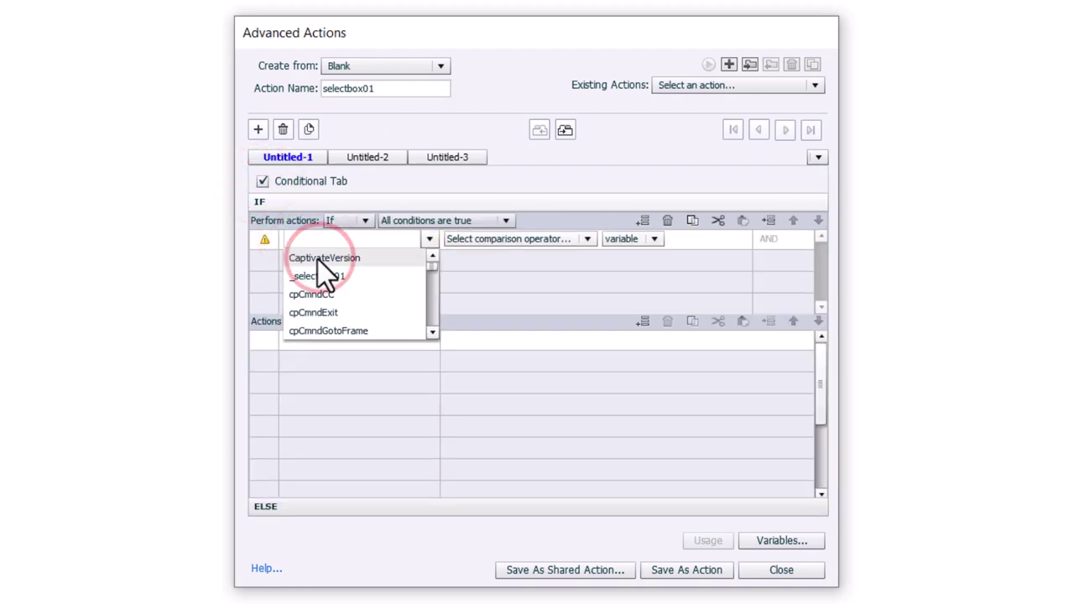
left_click(349, 274)
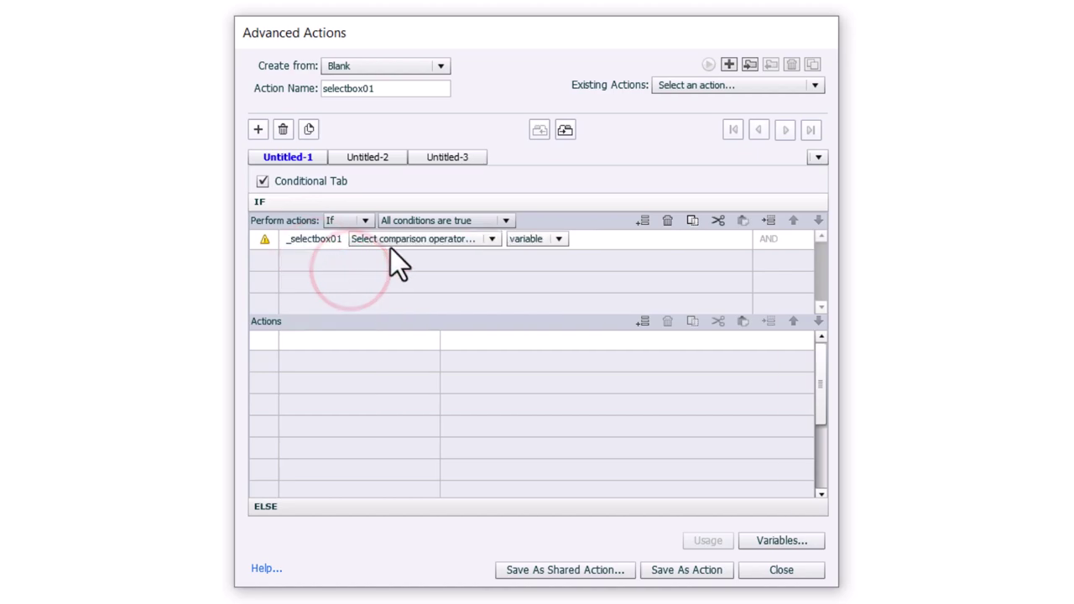
left_click(394, 238)
left_click(401, 256)
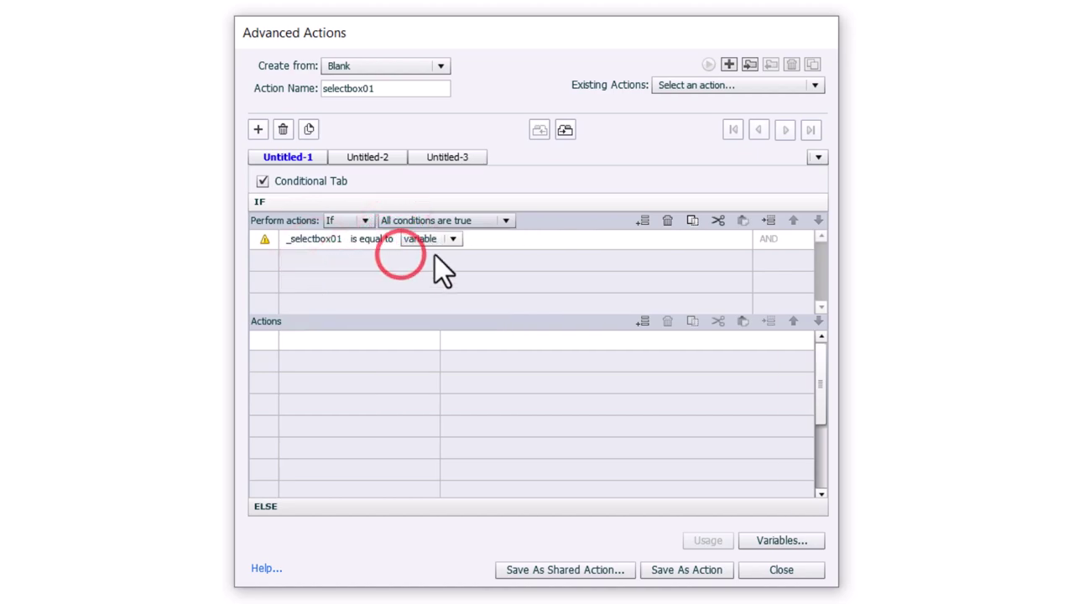
left_click(432, 241)
left_click(434, 275)
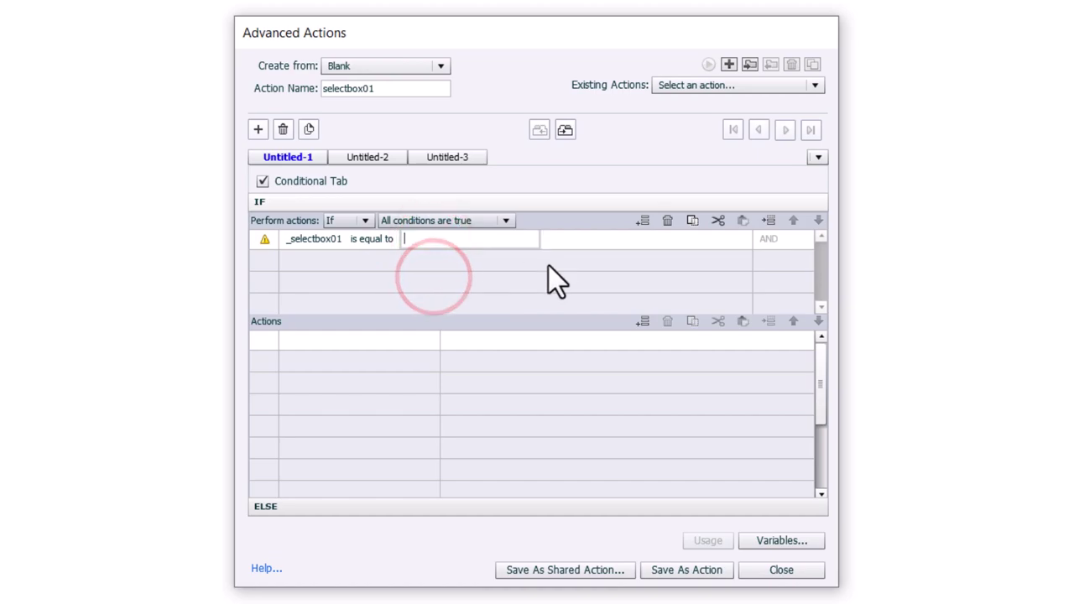
type("0")
key("Return")
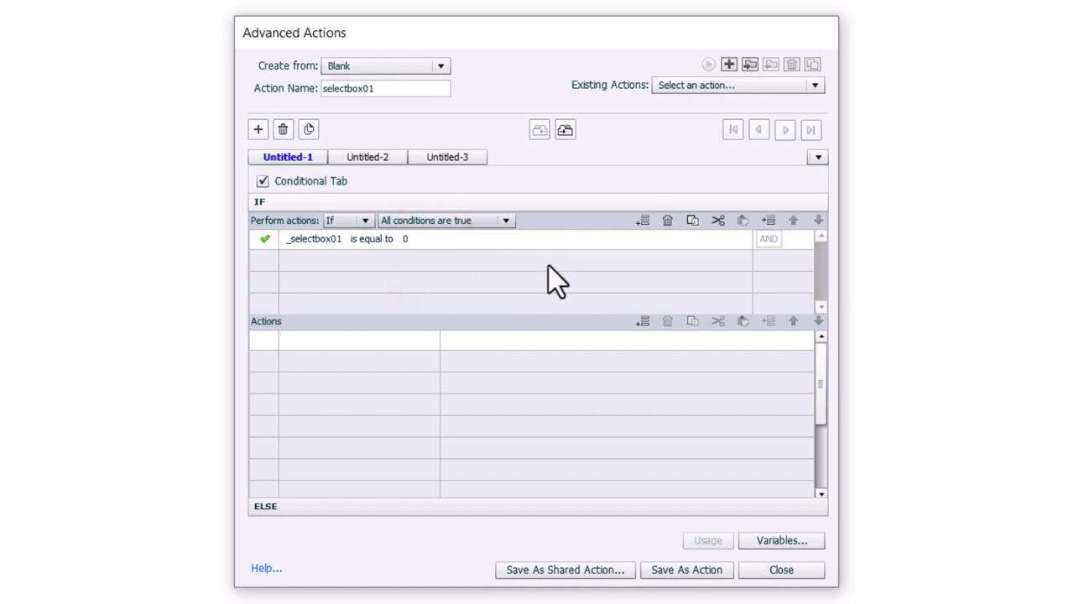
Add an IF action assigning _selectbox01 the literal value 1
left_click(309, 344)
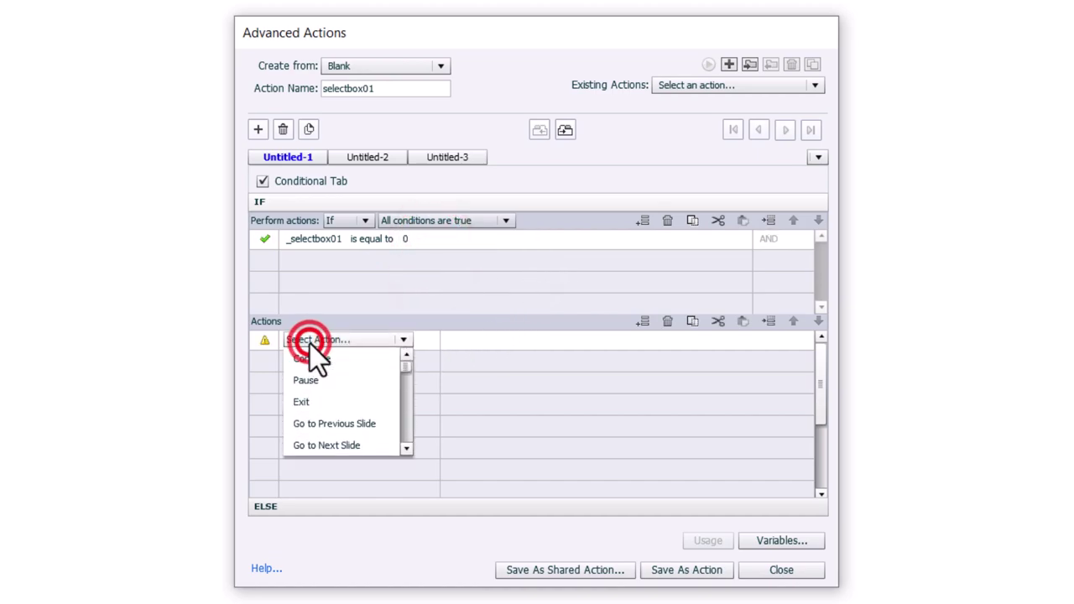
key("a")
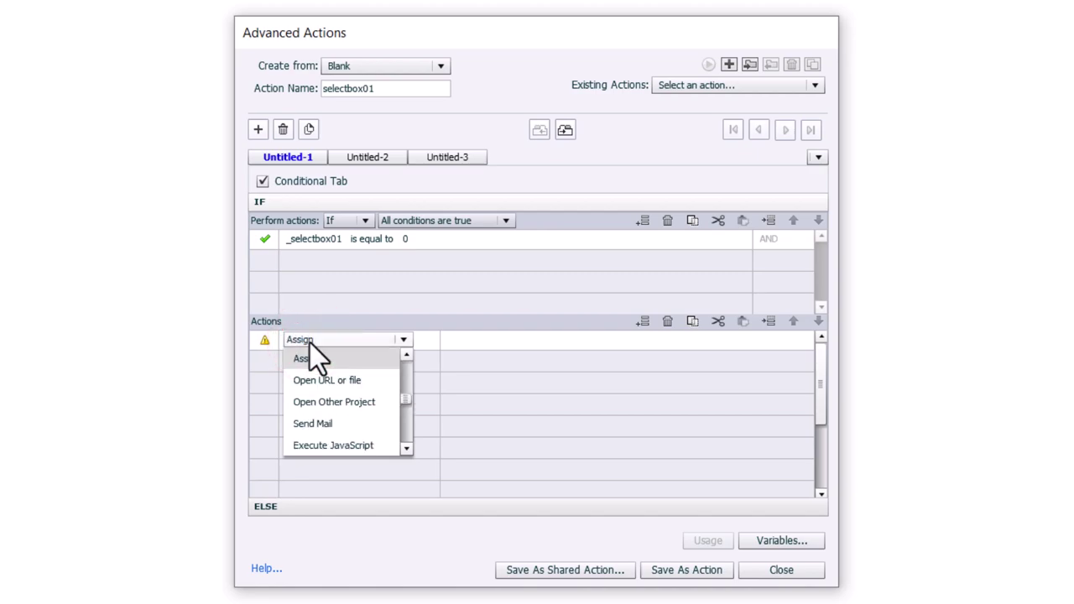
left_click(322, 358)
left_click(476, 358)
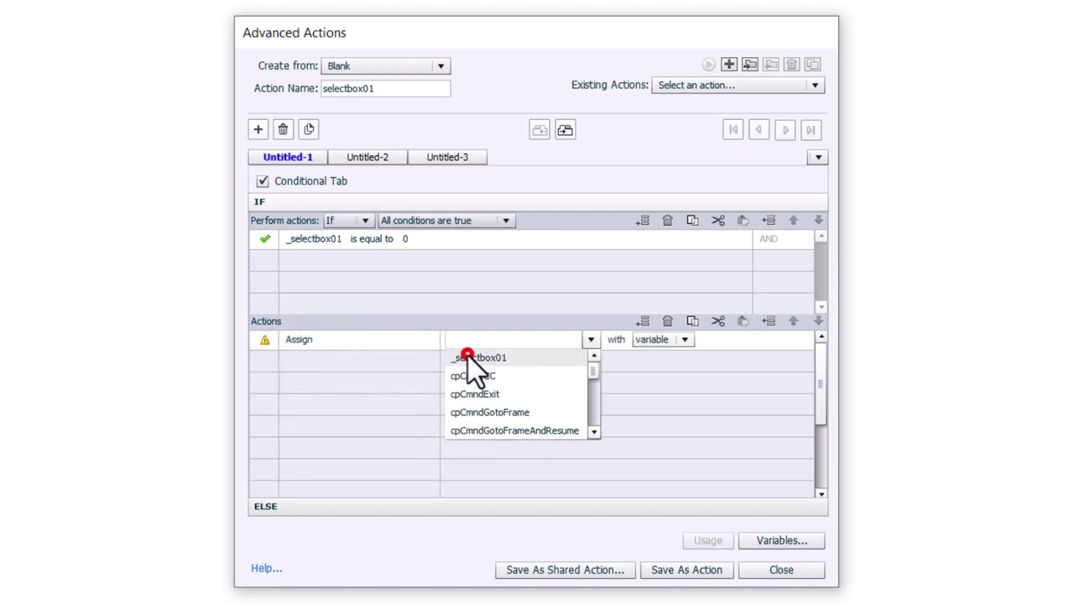
left_click(577, 342)
left_click(579, 374)
type("1")
key("Return")
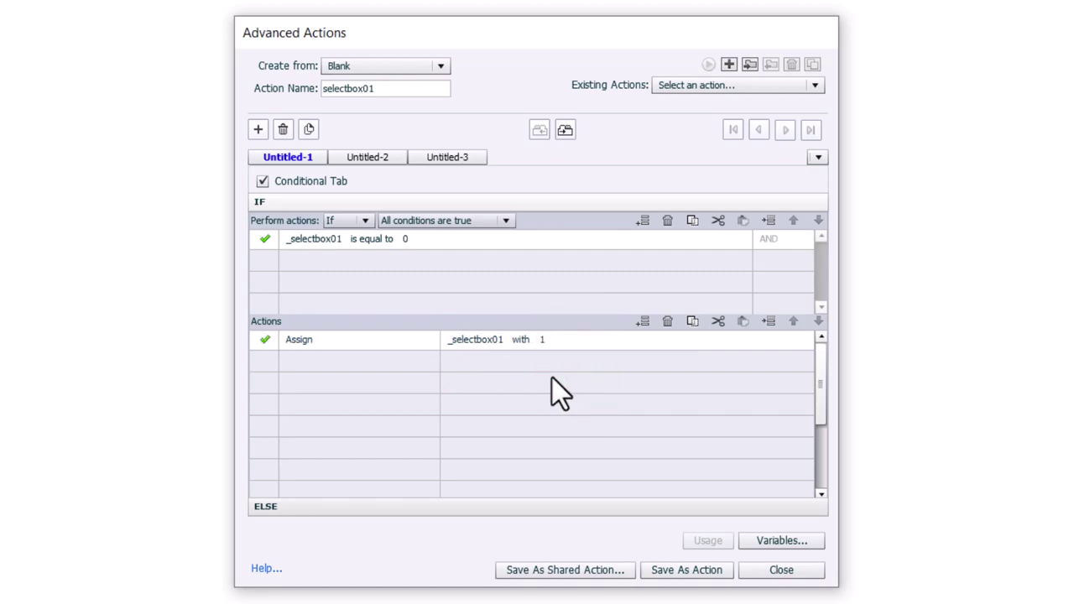
Add a Change State action setting selectbox01 to checked, then copy both IF actions
double_click(296, 359)
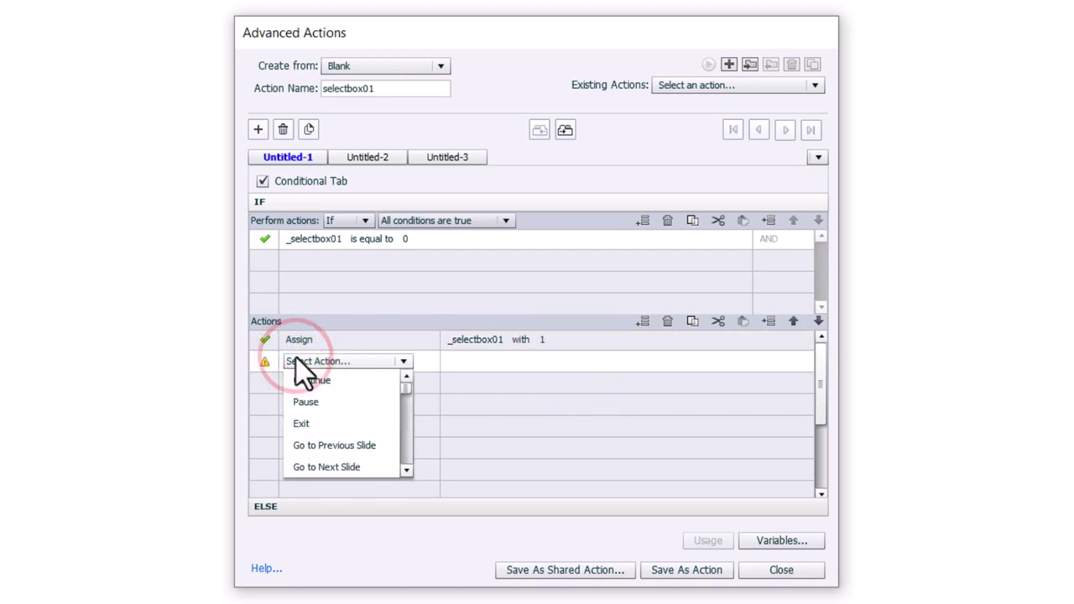
scroll(294, 366, "down", 5)
left_click(318, 382)
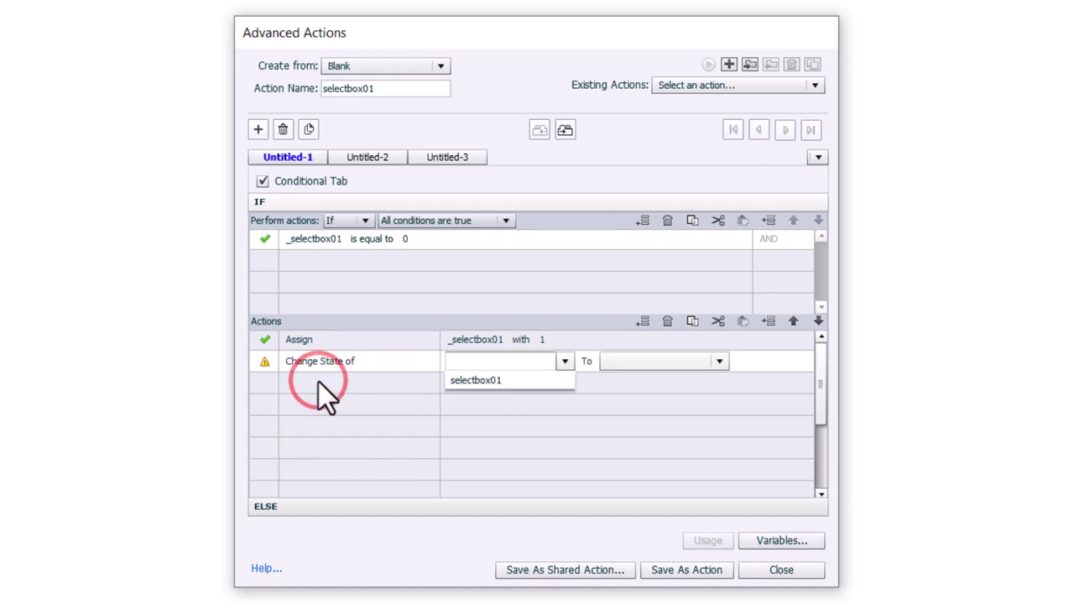
left_click(472, 381)
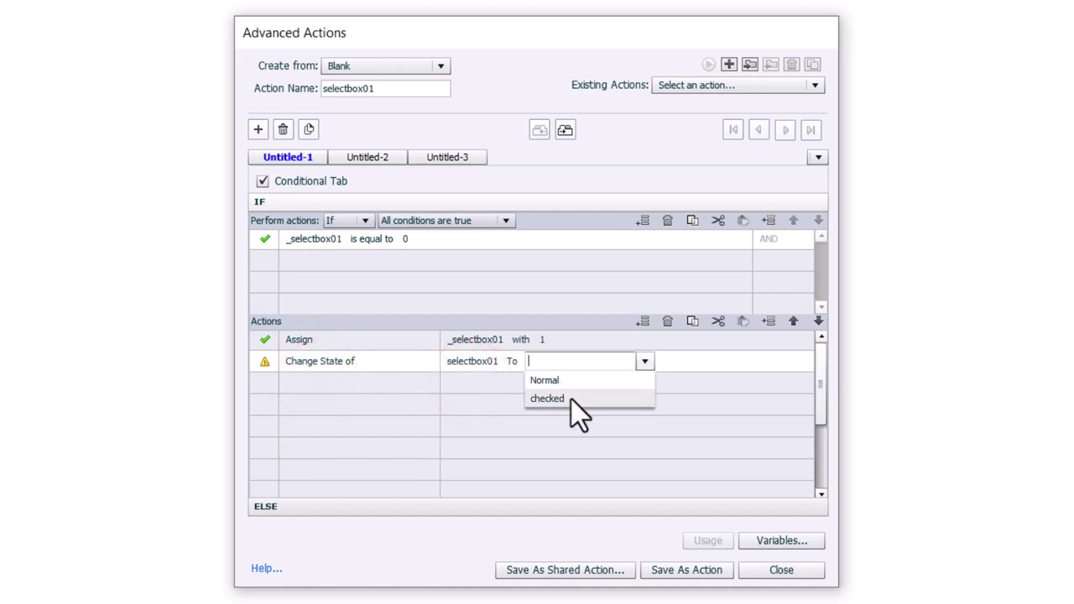
left_click(571, 400)
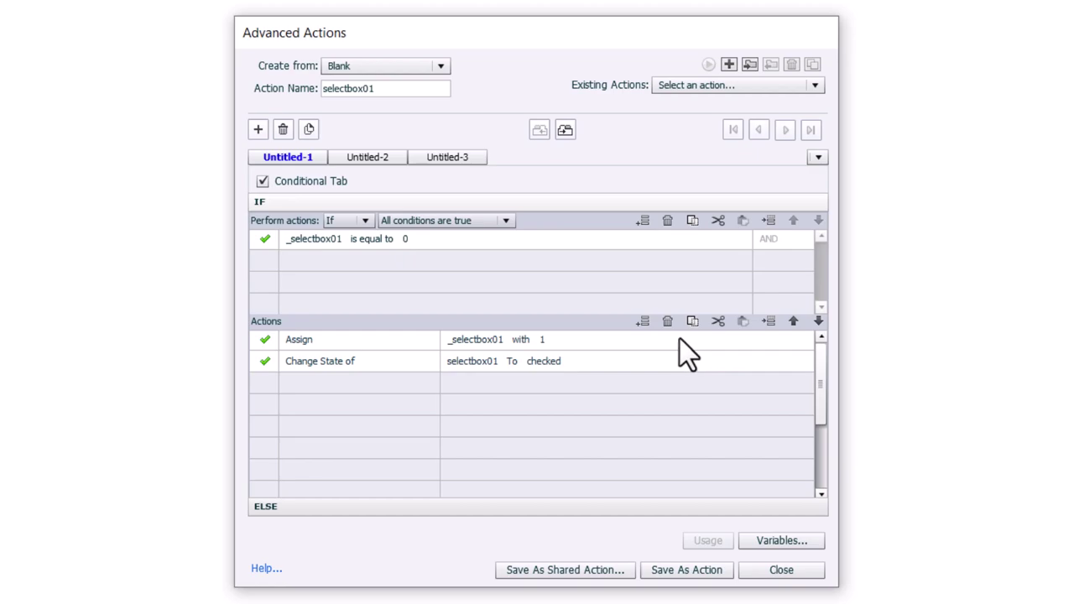
left_click(693, 322)
Paste the copied actions into ELSE and change the assigned literal to 0
left_click(618, 506)
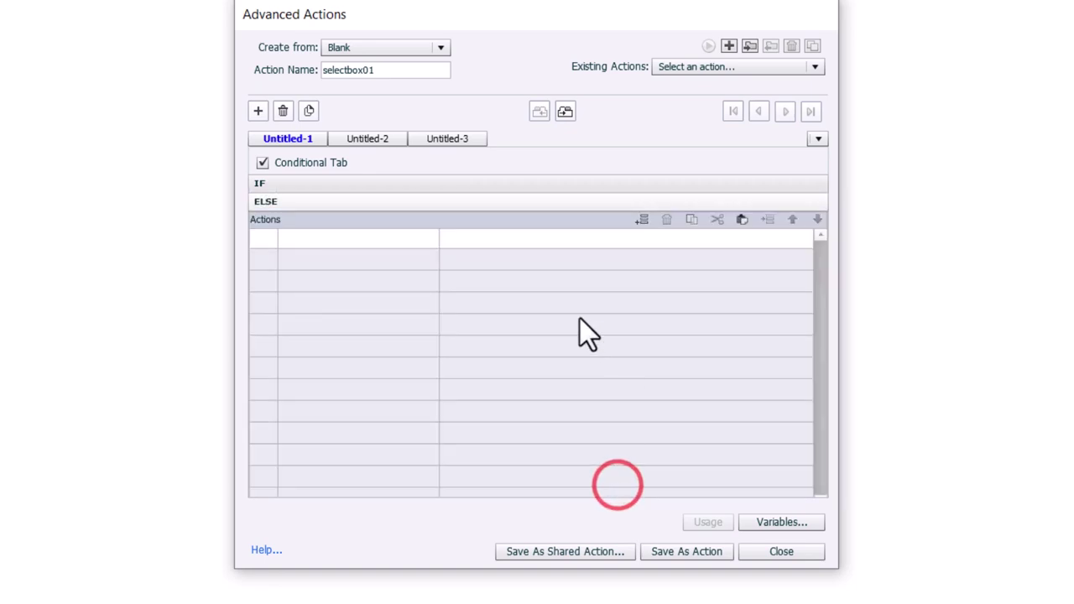
left_click(507, 243)
left_click(743, 218)
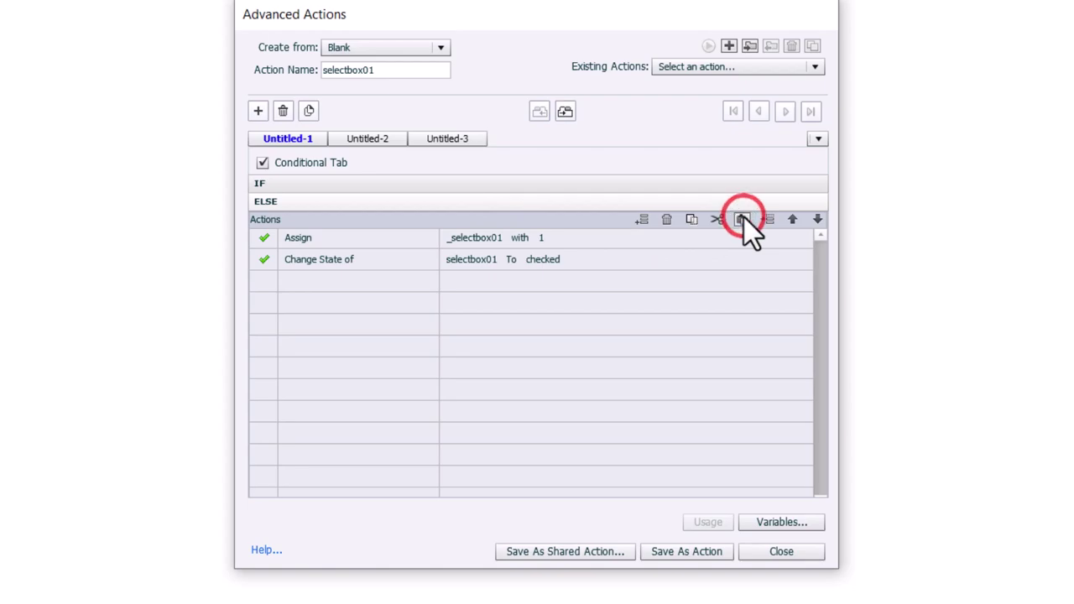
left_click(544, 239)
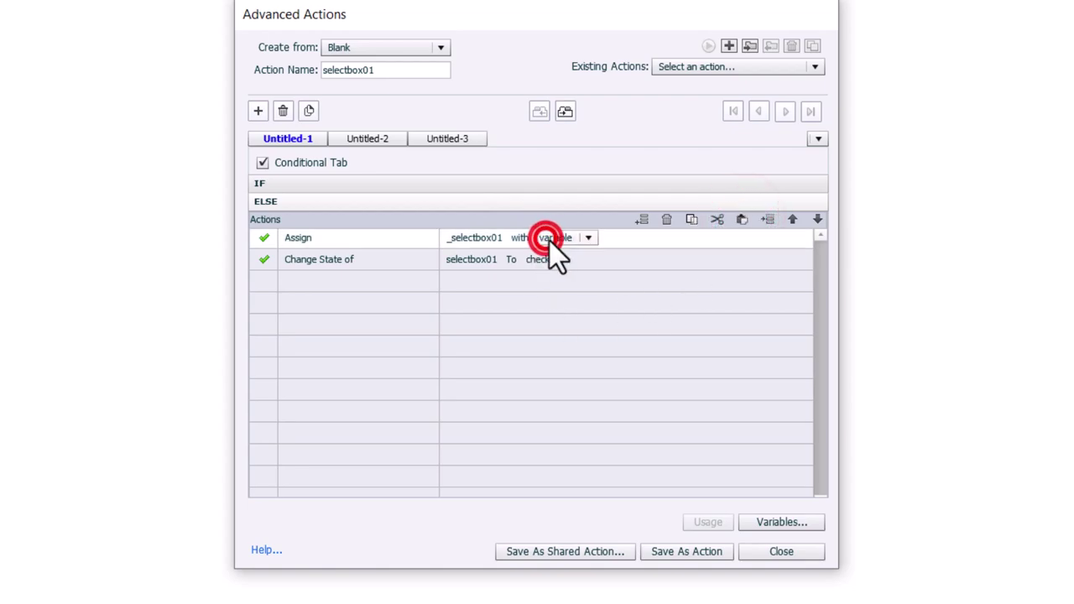
left_click(563, 269)
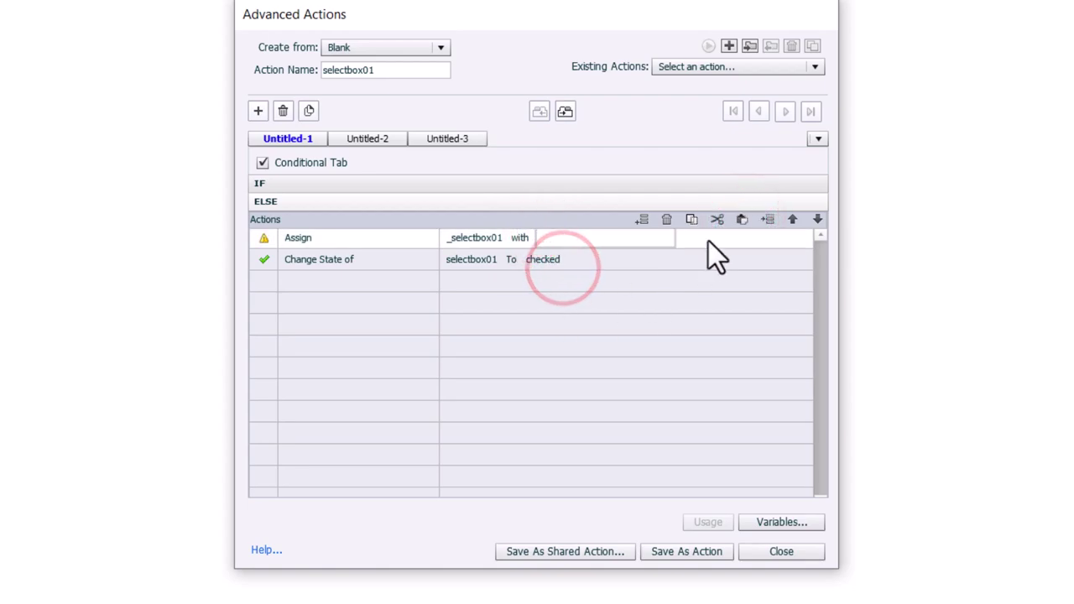
type("0")
key("Return")
Set the ELSE state change to Normal and save the action as selectbox01
left_click(544, 259)
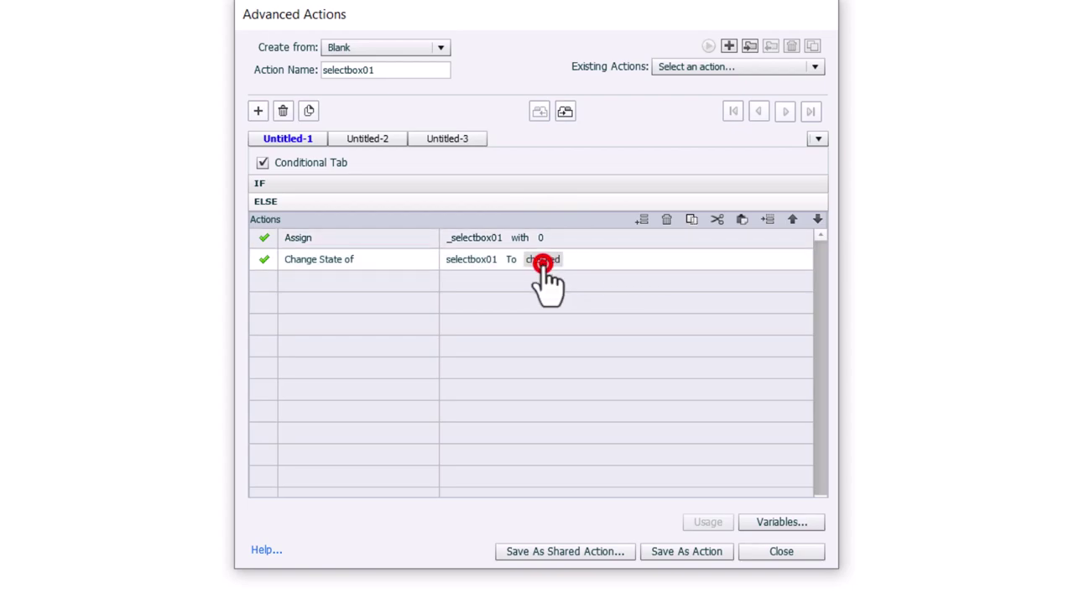
left_click(562, 282)
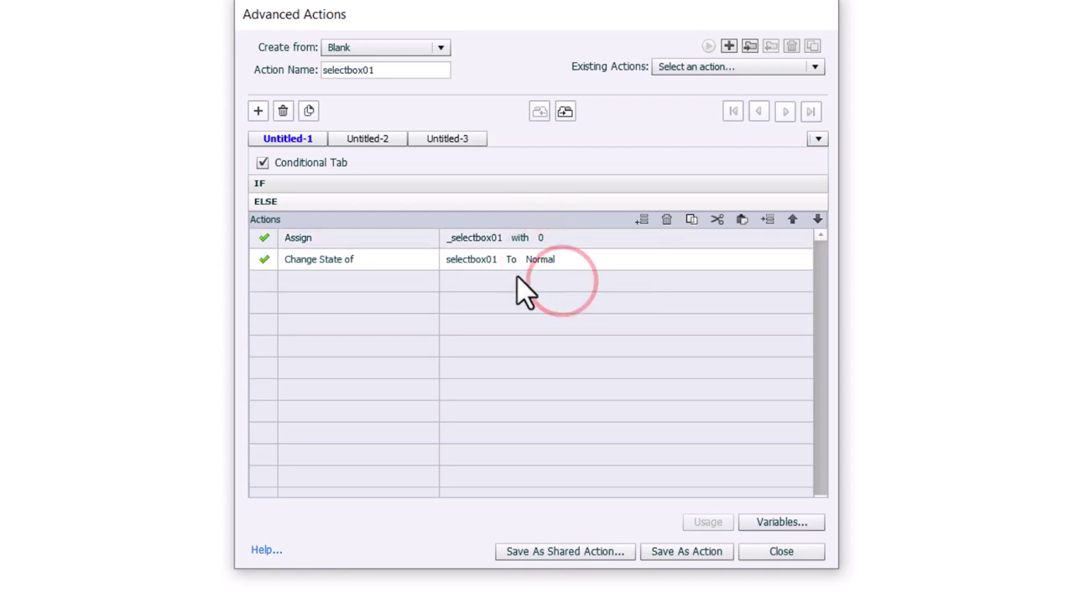
left_click(661, 553)
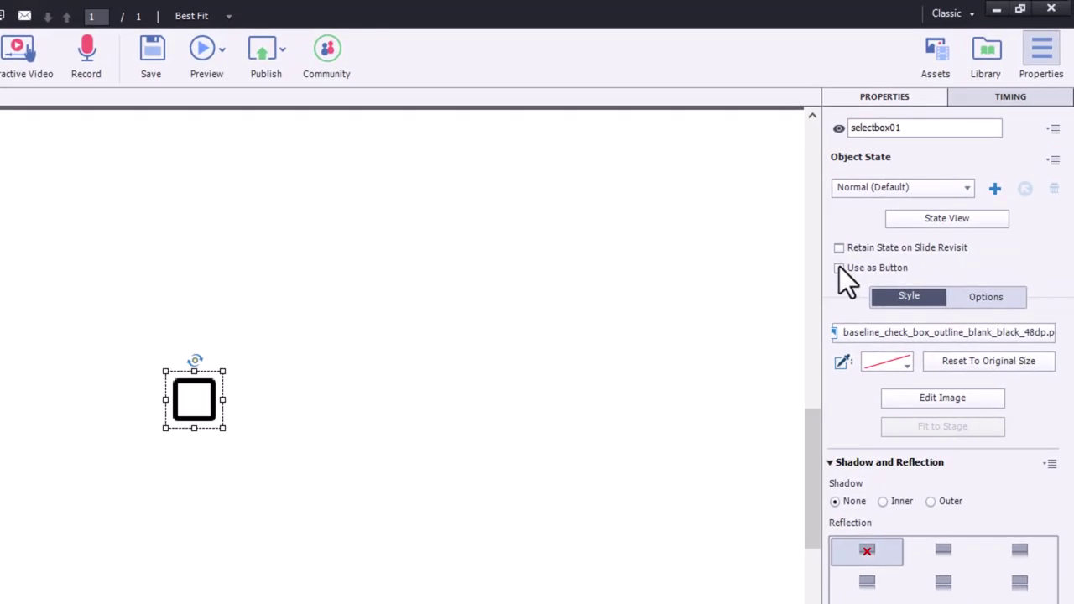
Enable Use as Button, run advanced action selectbox01 on success, and disable click sound
left_click(840, 269)
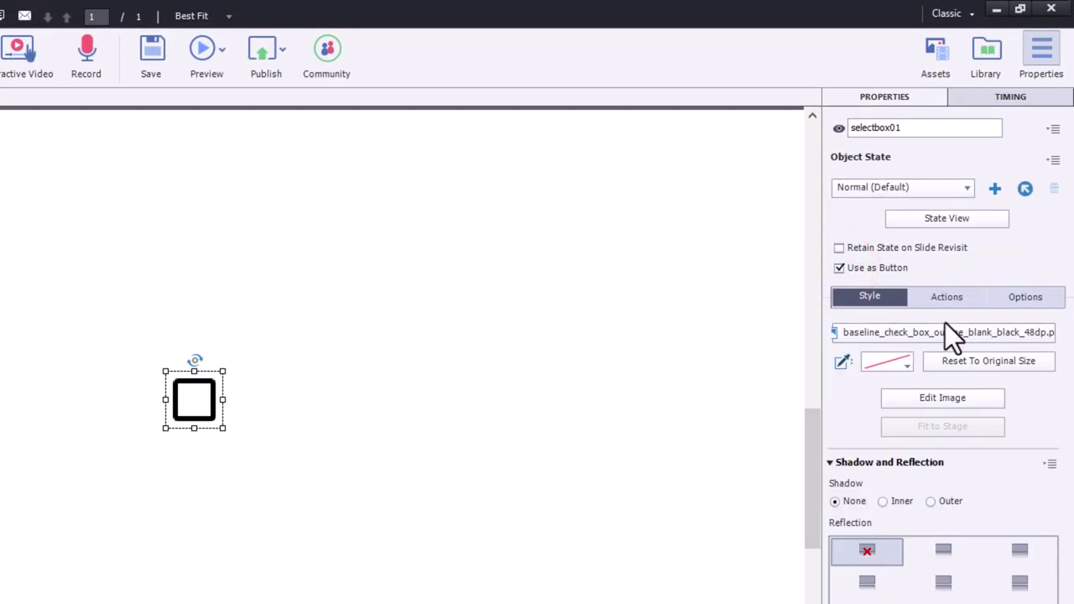
left_click(953, 299)
left_click(937, 344)
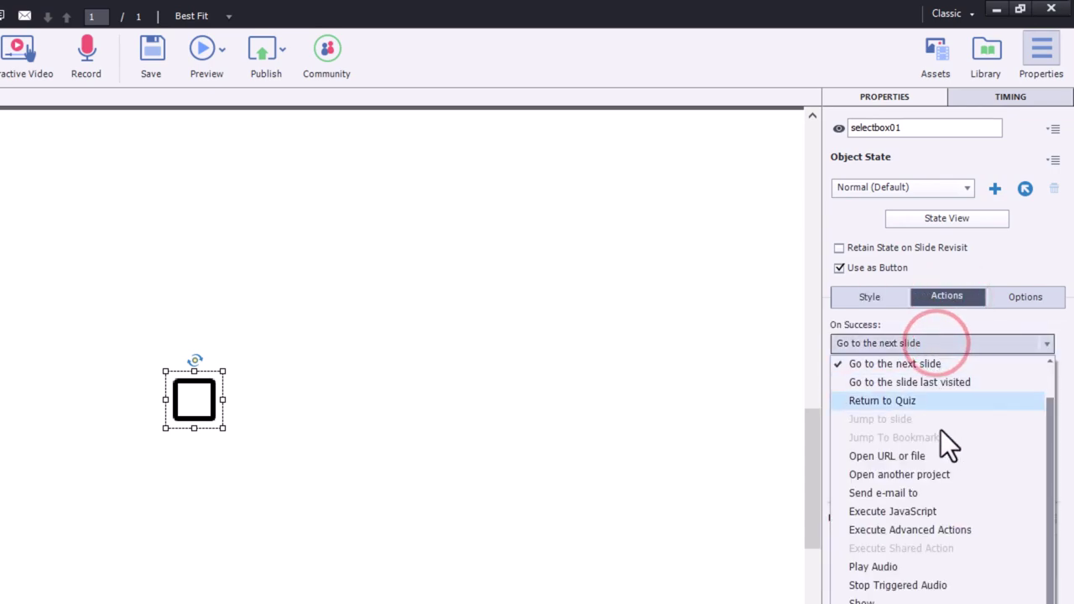
left_click(944, 527)
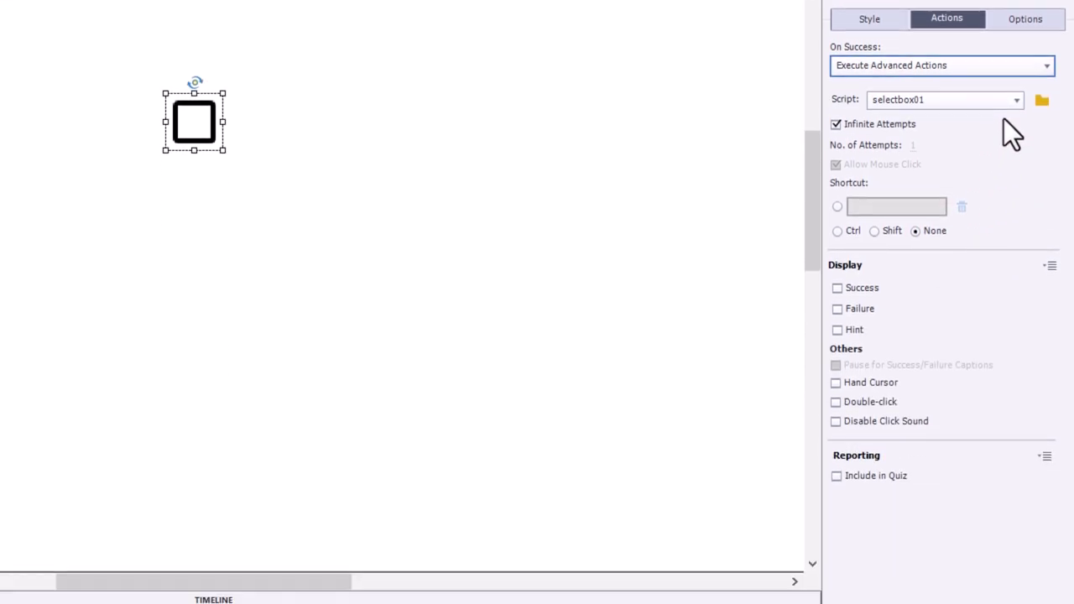
left_click(877, 379)
left_click(872, 398)
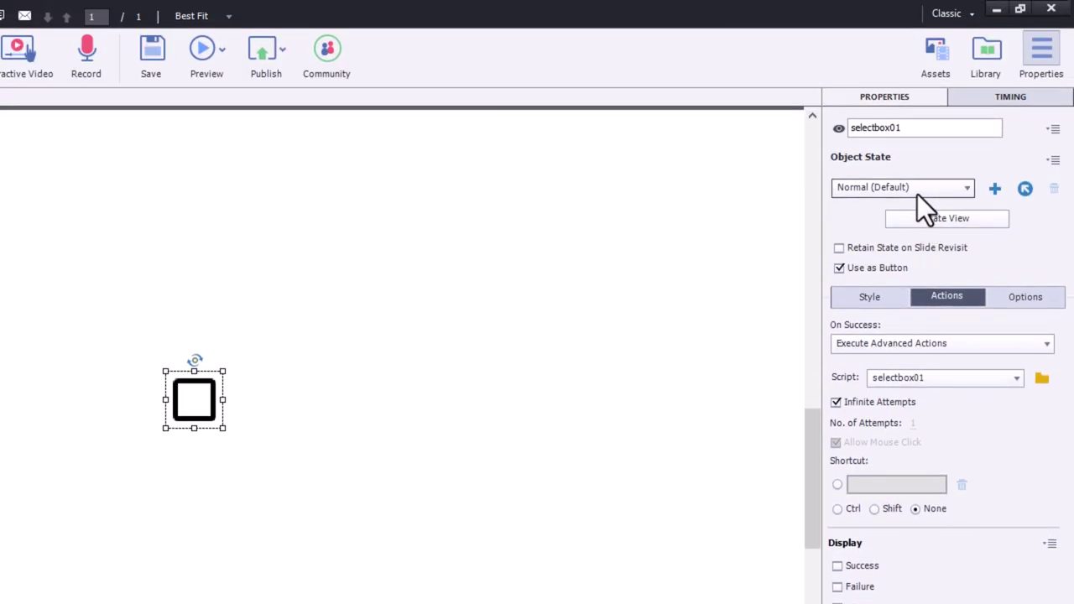
Delete the RollOver and Down states from selectbox01, confirming each deletion
left_click(914, 189)
left_click(903, 225)
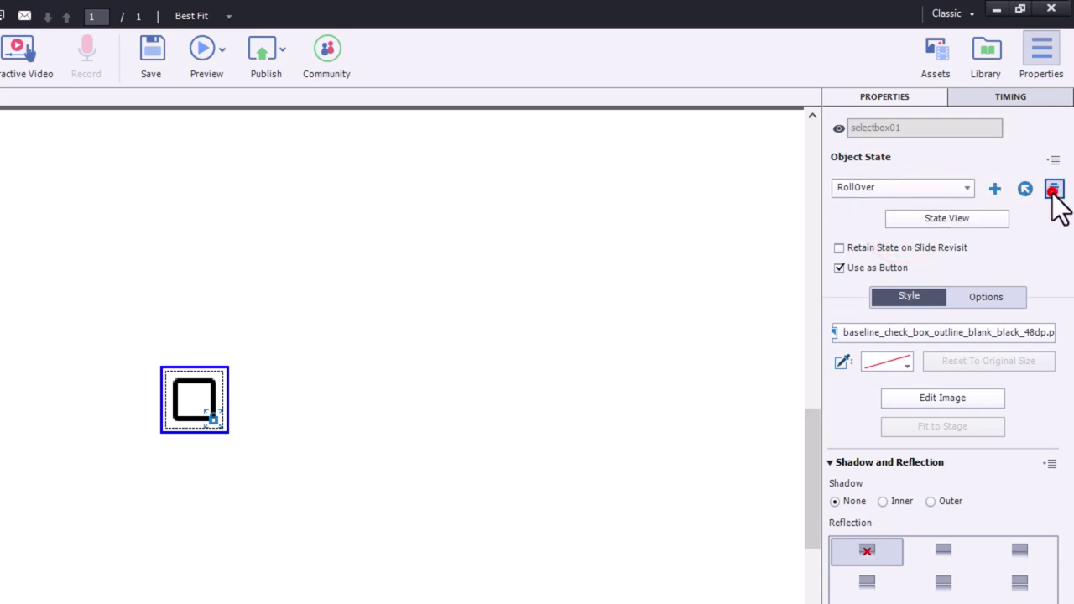
left_click(1054, 189)
left_click(310, 490)
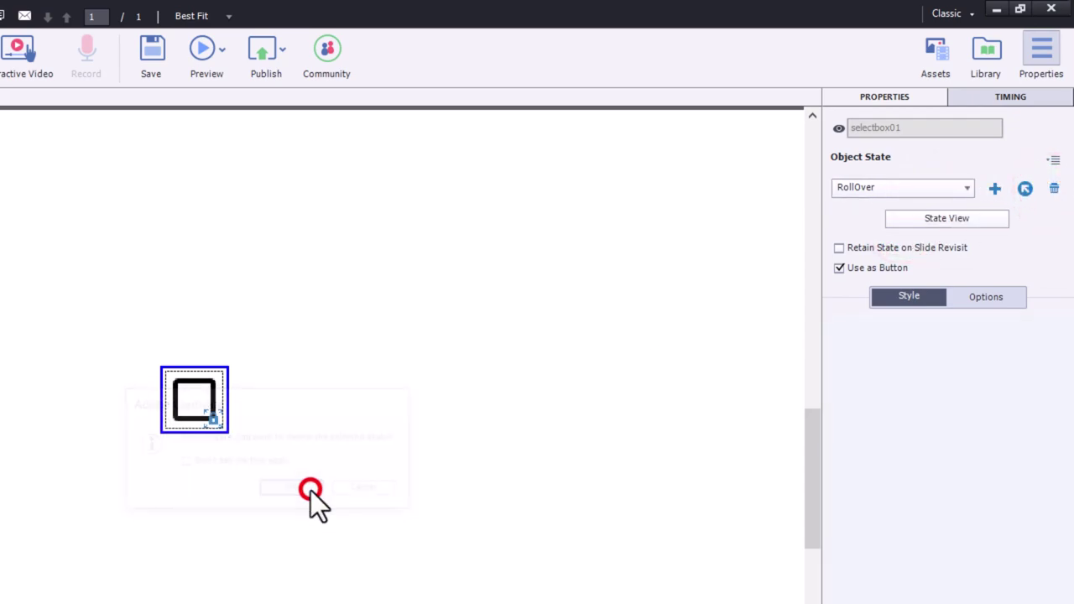
left_click(886, 189)
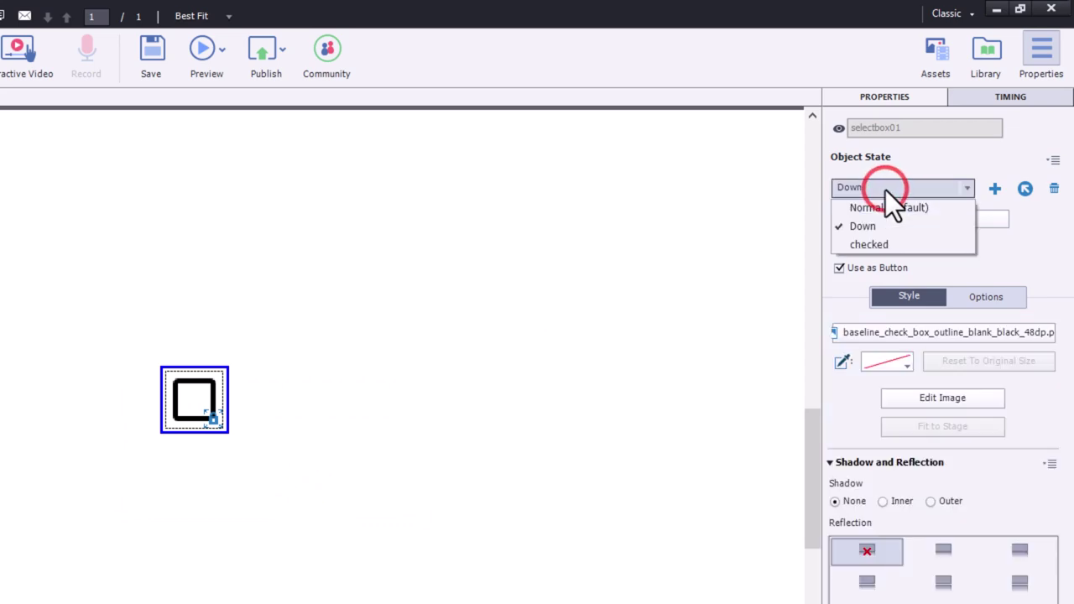
left_click(885, 190)
left_click(1054, 190)
left_click(312, 489)
Choose HTML5 in Browser from the toolbar's Preview menu
left_click(221, 56)
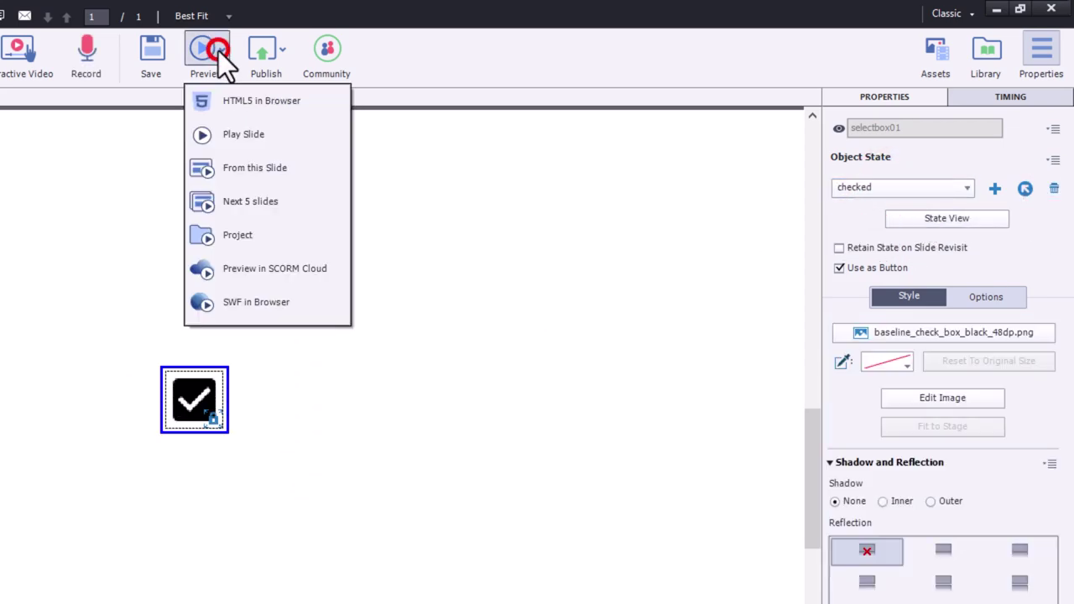
left_click(229, 102)
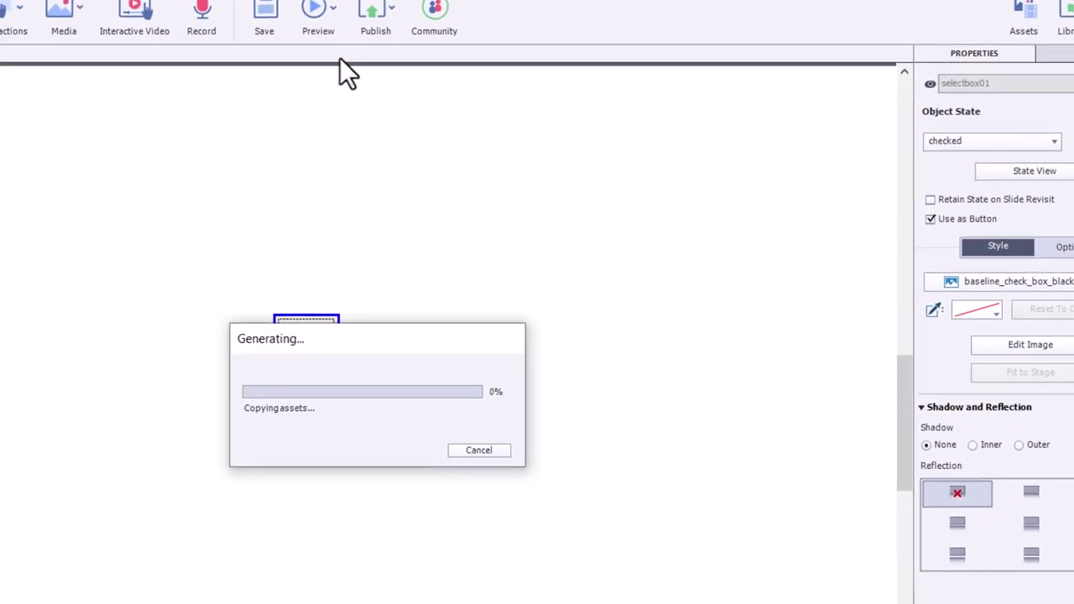